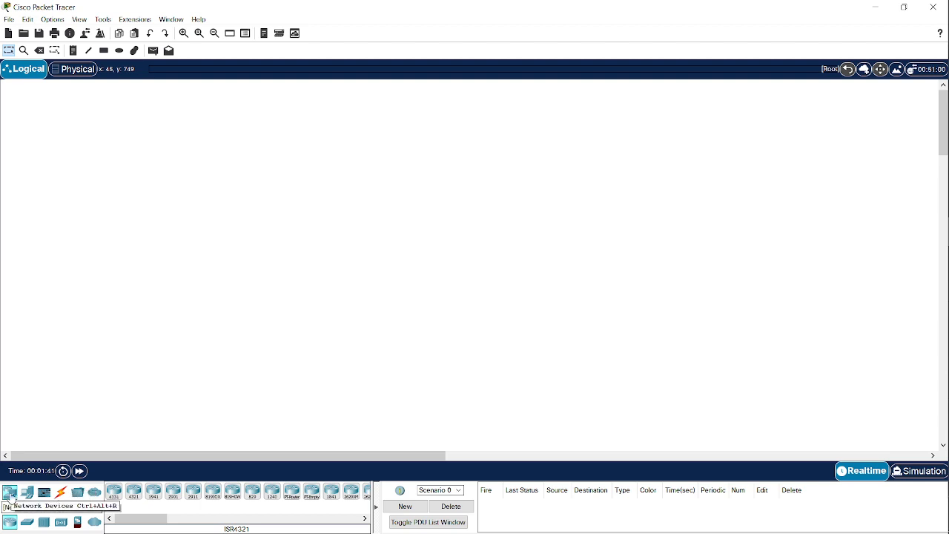
- Drag a Switch-PT from Network Devices > Switches to the centre of the workspace as Switch0
left_click(11, 496)
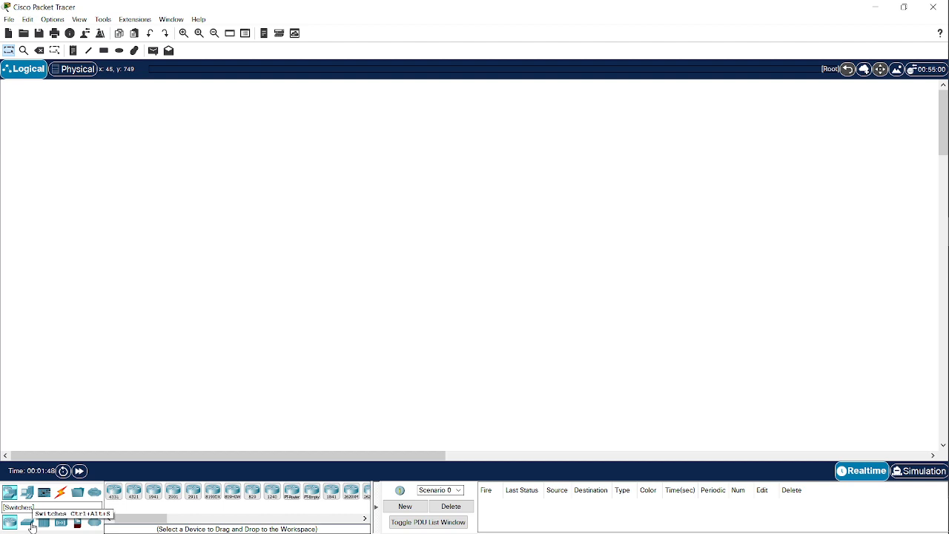
left_click(31, 527)
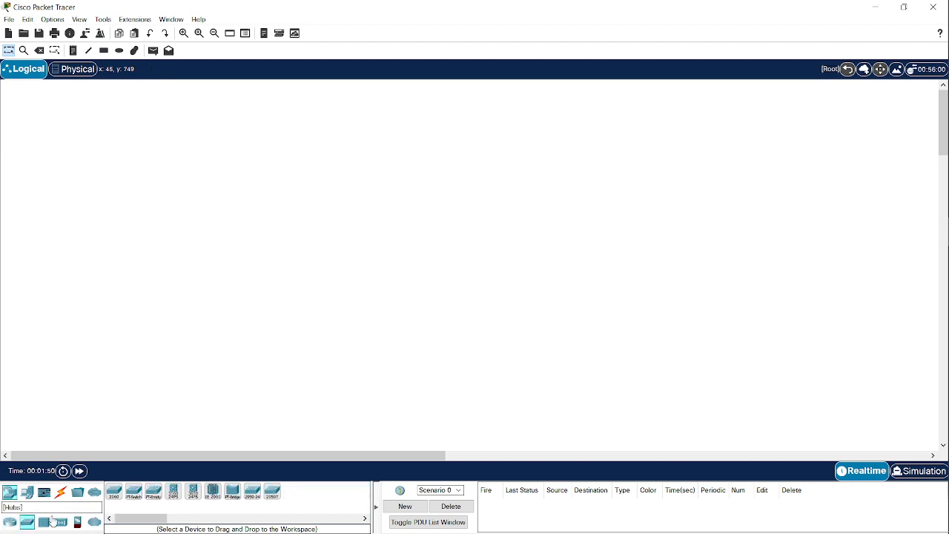
left_click_drag(135, 495, 335, 253)
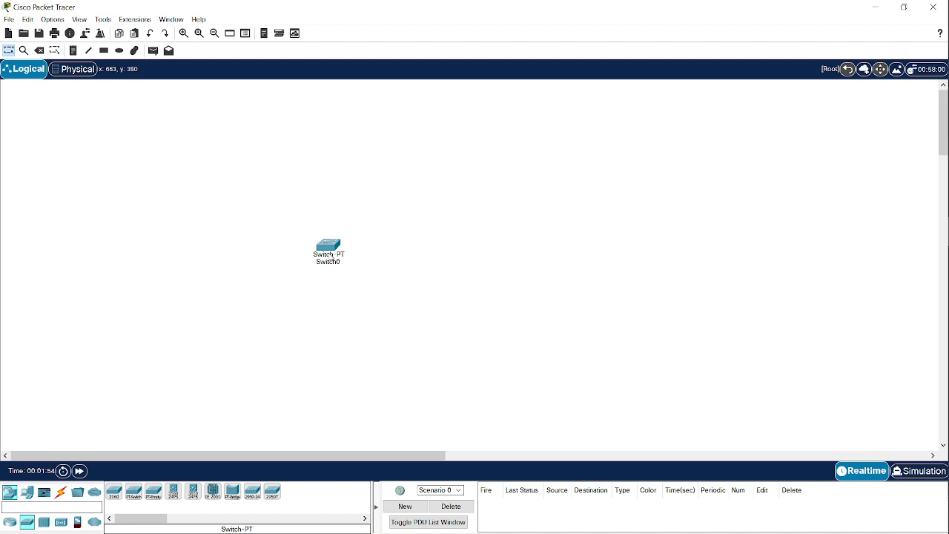
mouse_move(331, 257)
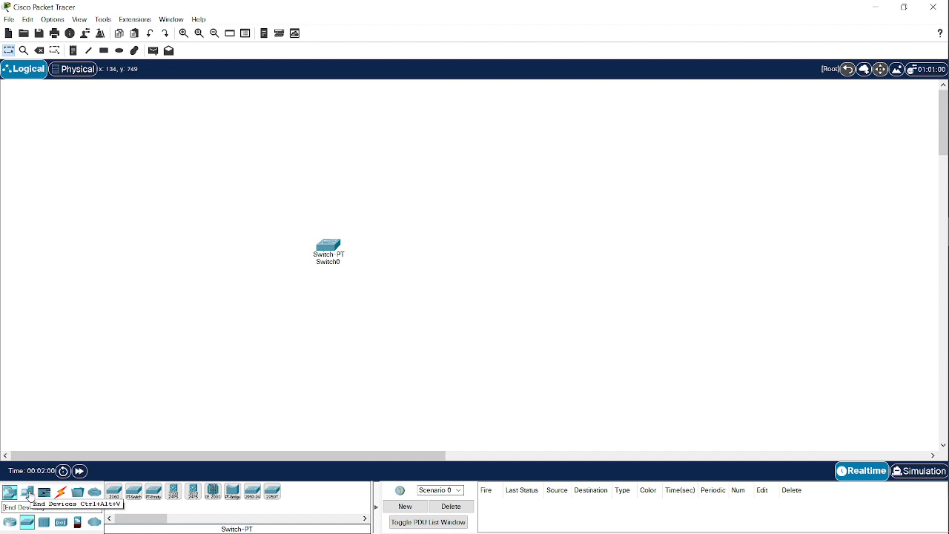
- Place PC-PT computers PC0 left of, PC1 below and PC2 right of Switch0
left_click(27, 494)
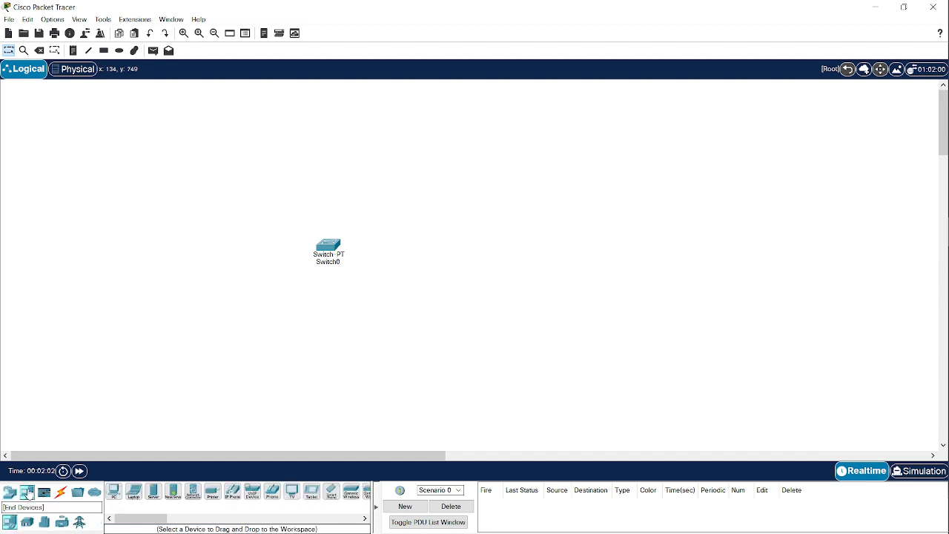
left_click_drag(113, 491, 201, 254)
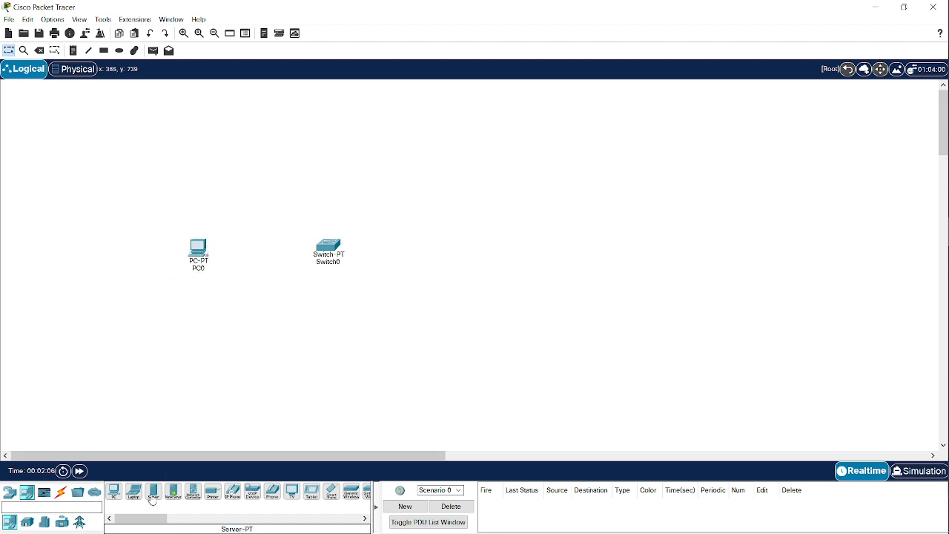
left_click_drag(113, 492, 323, 365)
left_click_drag(113, 491, 480, 258)
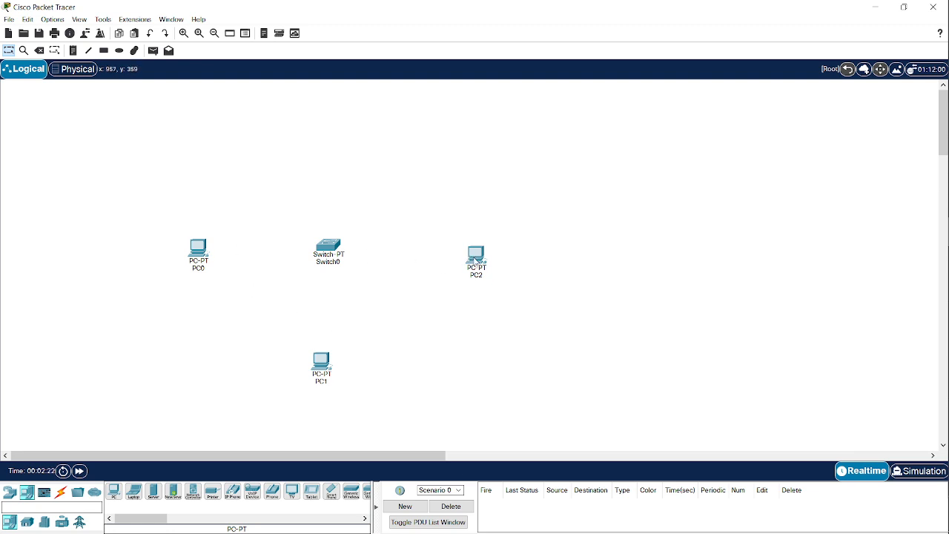
left_click_drag(474, 263, 470, 257)
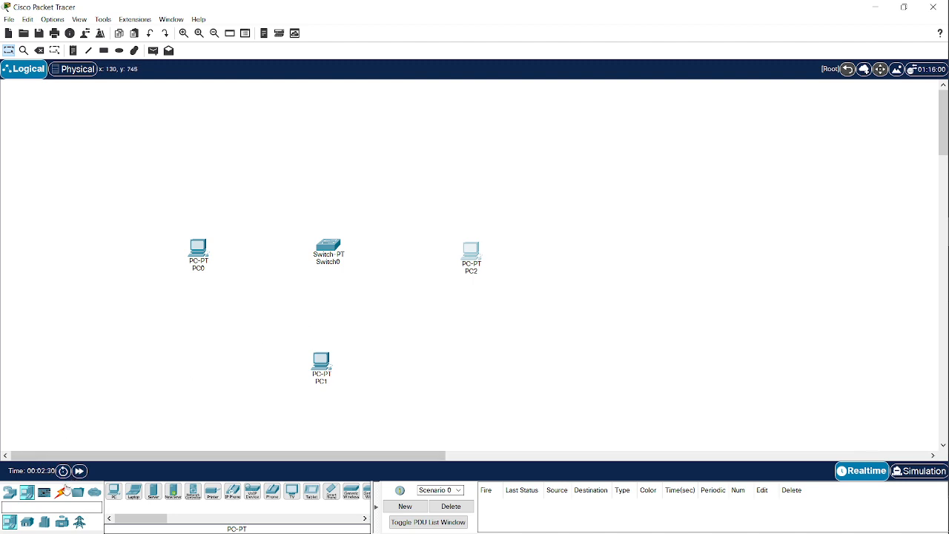
- Show the Connections category's list of cable types
left_click(62, 492)
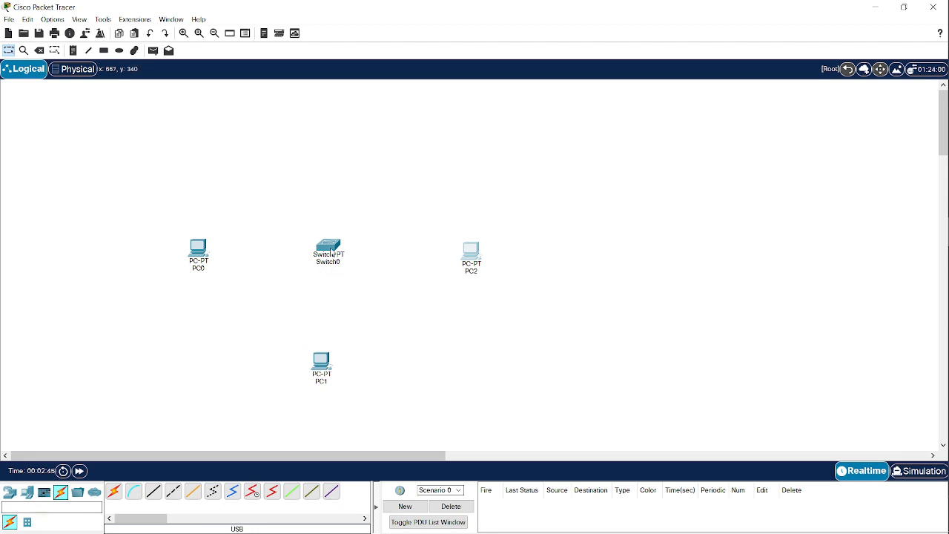
mouse_move(202, 263)
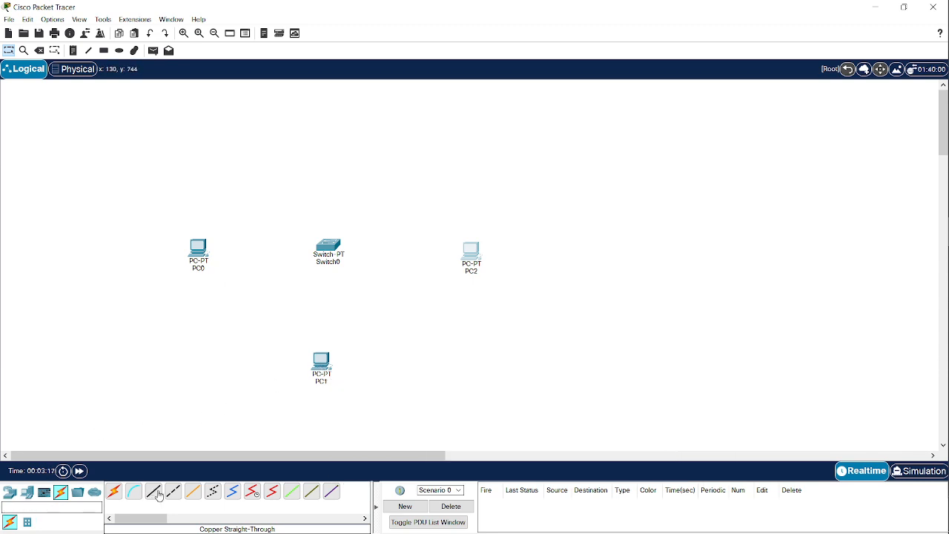
- Connect Switch0 FastEthernet0/1 to PC0's FastEthernet0 with a copper straight-through cable
left_click(193, 491)
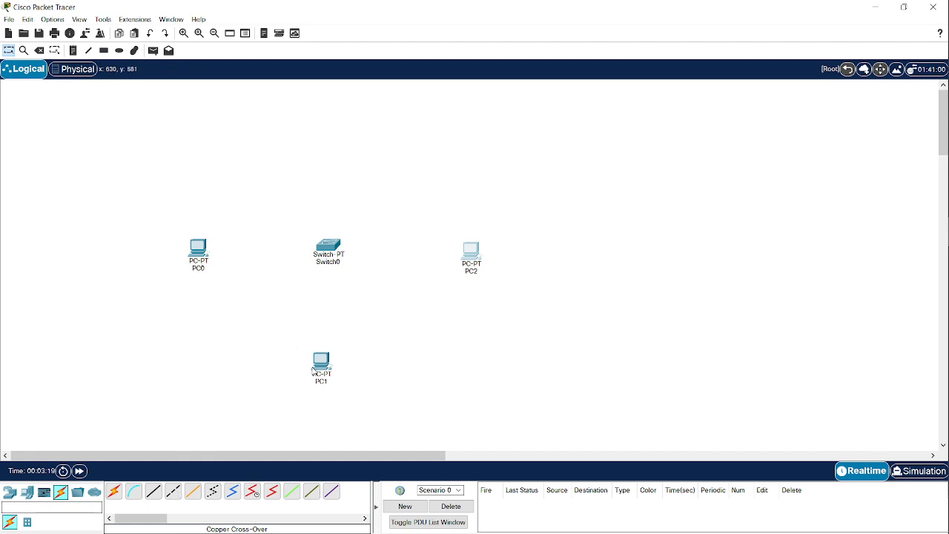
left_click(153, 497)
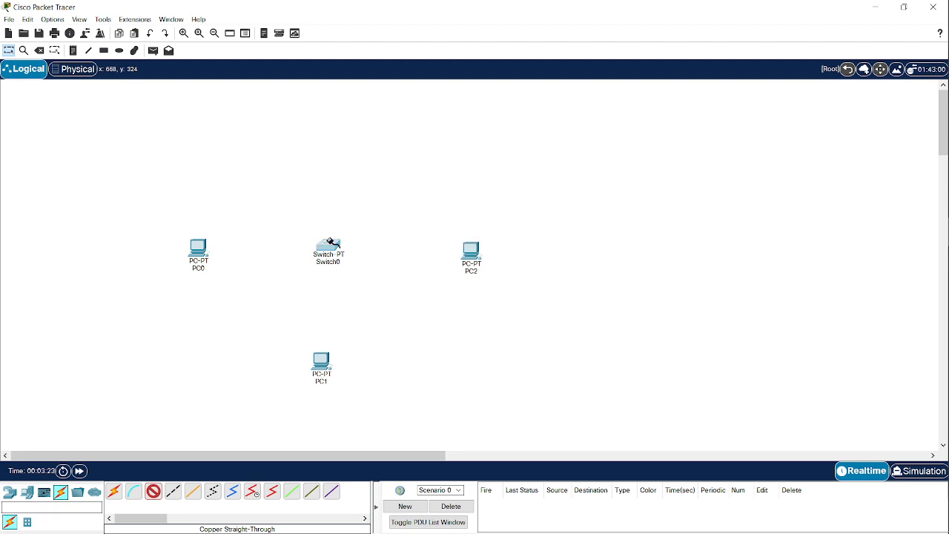
left_click(330, 247)
left_click(338, 259)
left_click(198, 250)
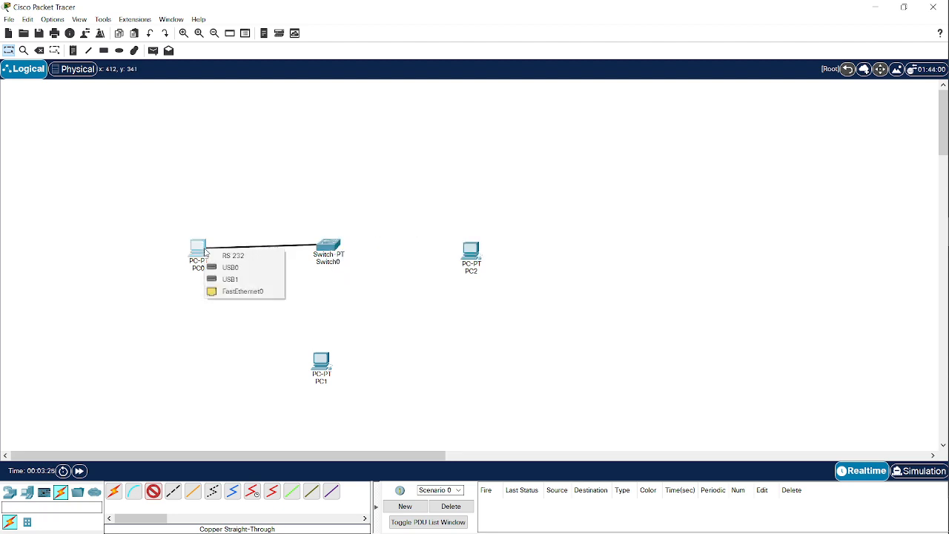
left_click(232, 291)
- Cable Switch0 FastEthernet1/1 to PC1, and another free port to PC2, via FastEthernet0
left_click(153, 491)
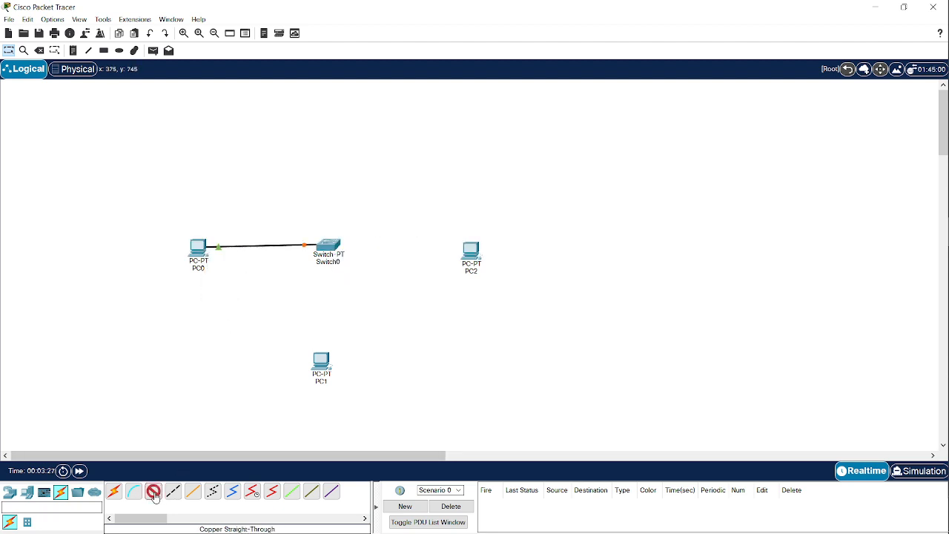
left_click(330, 253)
left_click(348, 268)
left_click(322, 358)
left_click(336, 401)
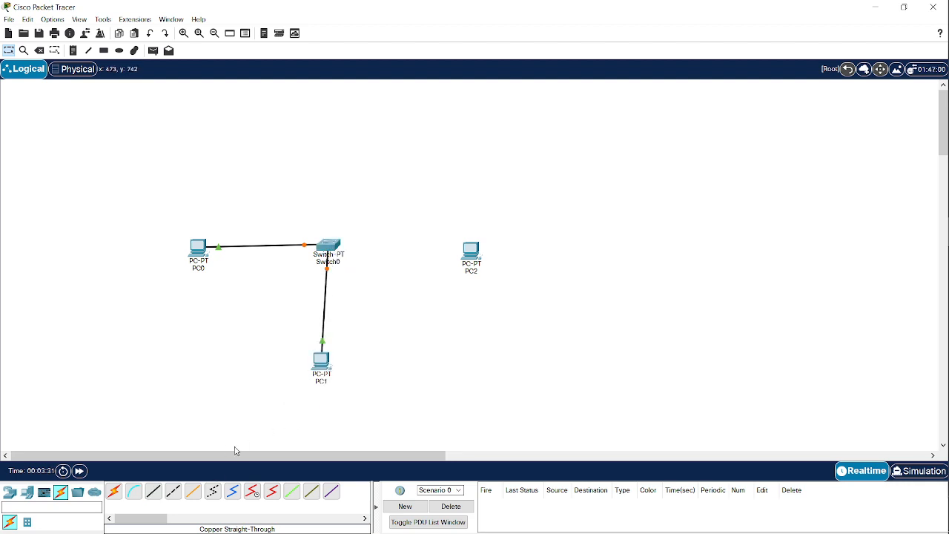
left_click(342, 241)
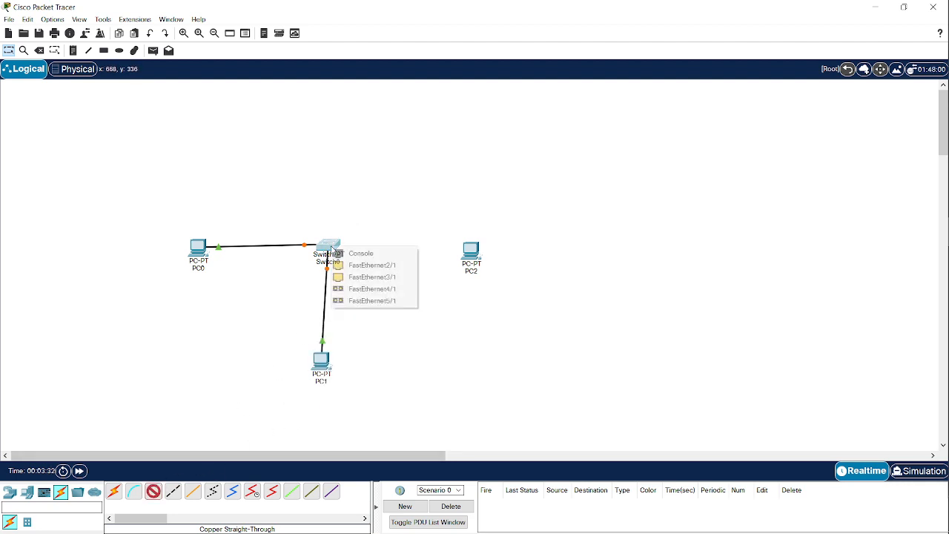
left_click(375, 275)
left_click(475, 254)
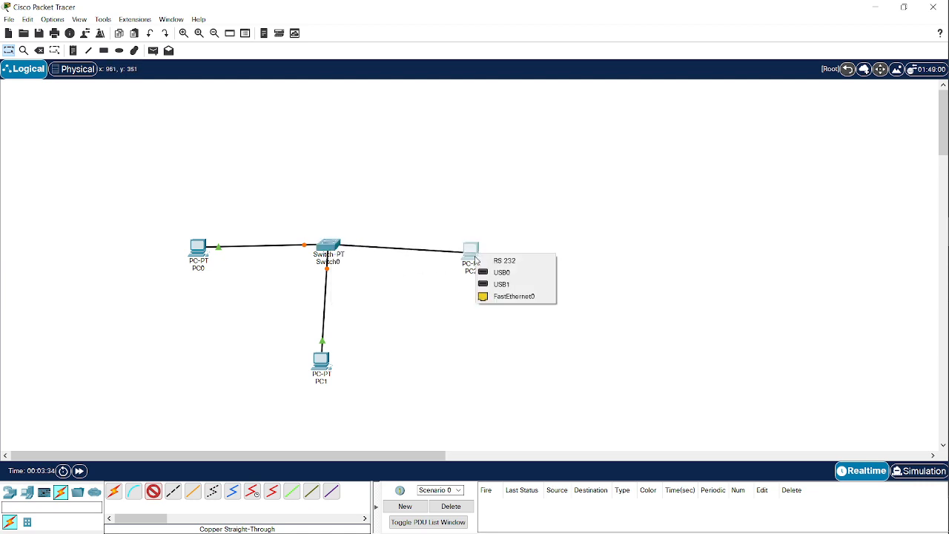
left_click(488, 298)
- Nudge PC2, PC0 and PC1 so their cables to Switch0 run straight
left_click_drag(465, 254, 465, 243)
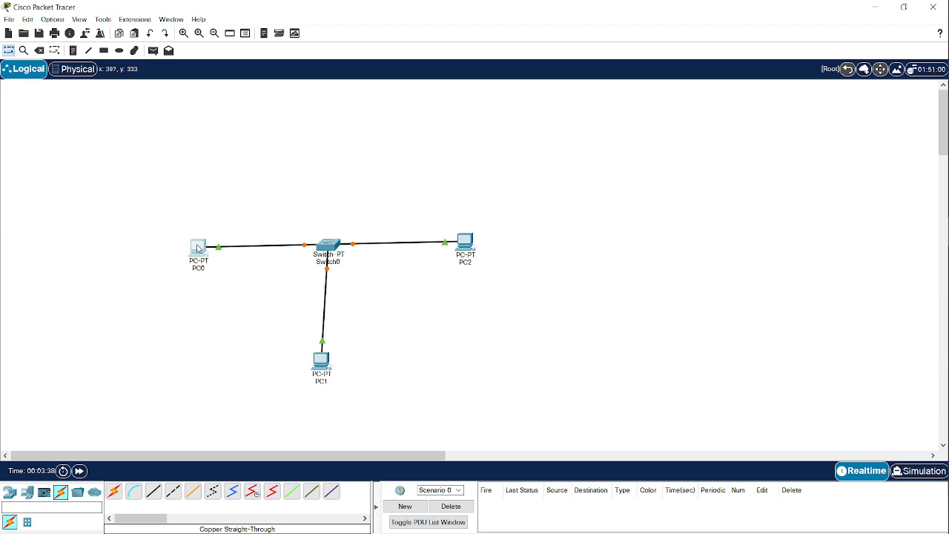
left_click_drag(199, 249, 199, 246)
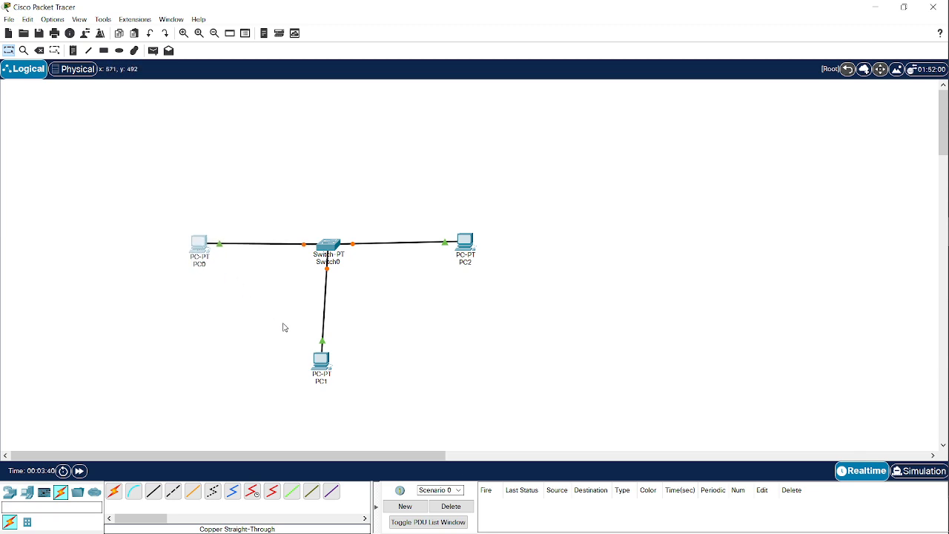
left_click_drag(319, 362, 321, 367)
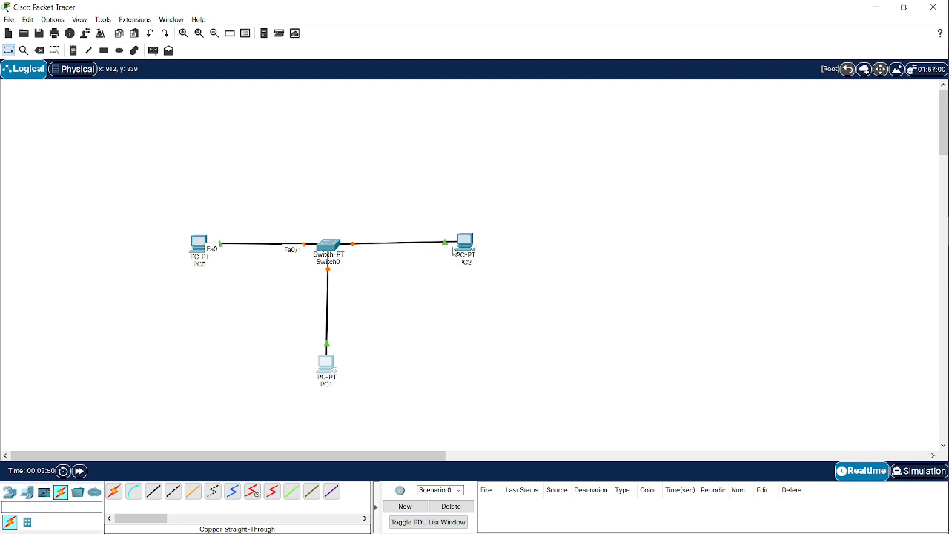
- Lower PC2 a few pixels so its Switch0 cable runs level
left_click_drag(465, 250, 465, 253)
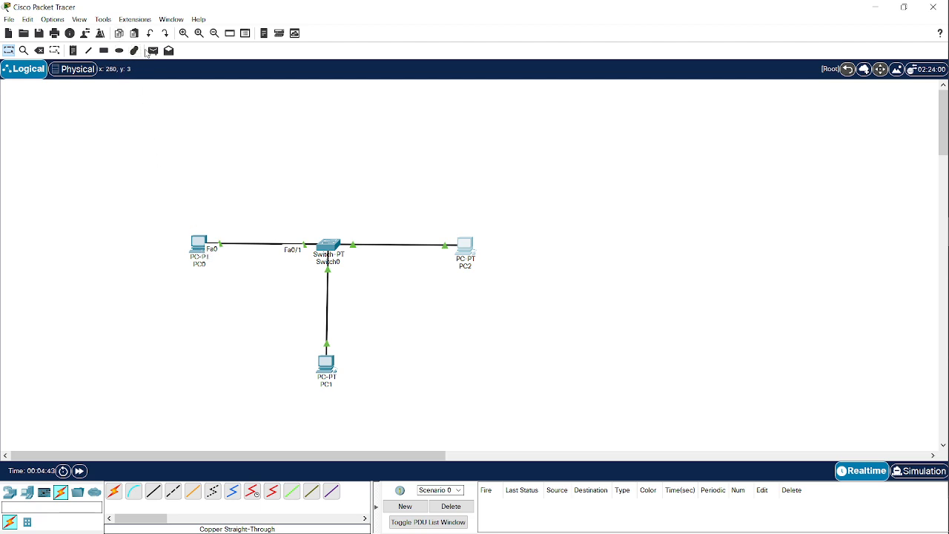
- Add a note above the network containing the student ID number
left_click(75, 52)
left_click(137, 149)
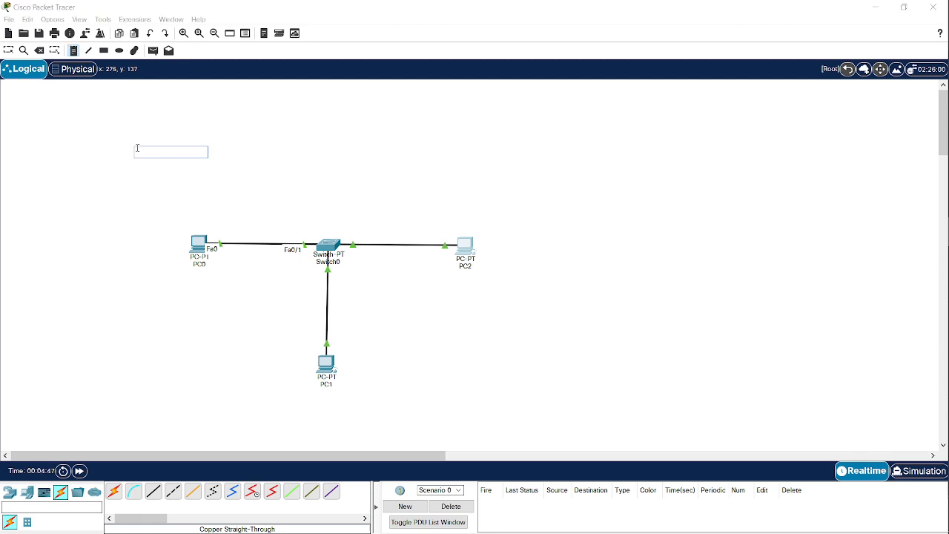
type("s")
type("9102225")
- Add a note under PC0 reading 'PC 0', IP 192.168.13.1, Subnetmask 255.255.255.0
left_click(176, 282)
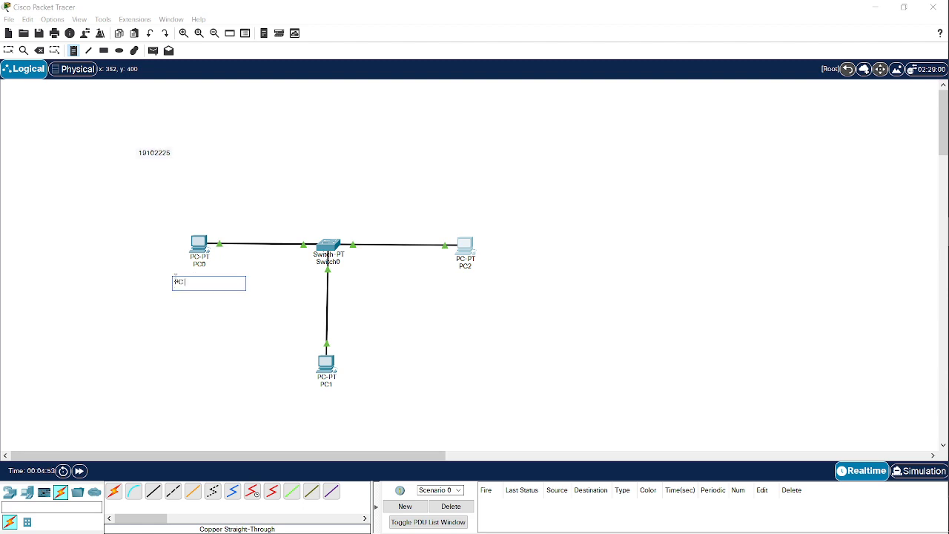
type("PC 0")
key("Return")
type("IP 192.168.13.1")
key("Return")
type("Sbune")
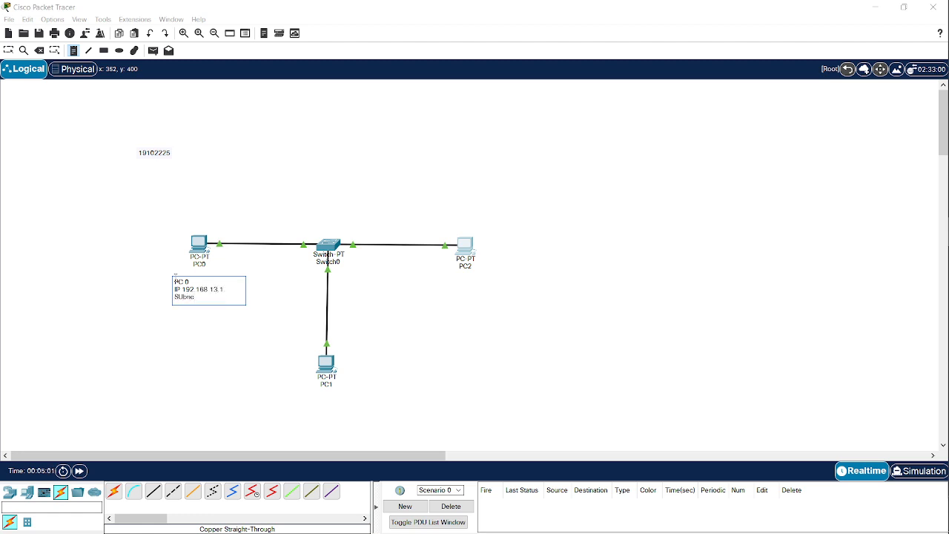
key("BackSpace")
key("BackSpace")
key("BackSpace")
key("BackSpace")
type("ubnetmask 255.255.255.0")
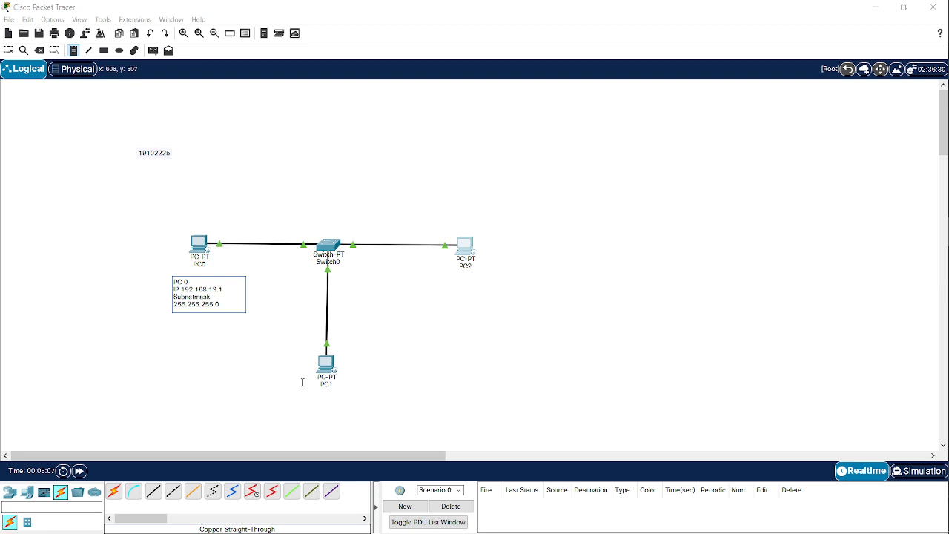
- Add a note under PC1 reading 'PC 1', IP 192.168.13.2, Subnetmask 255.255.255.0
left_click(313, 400)
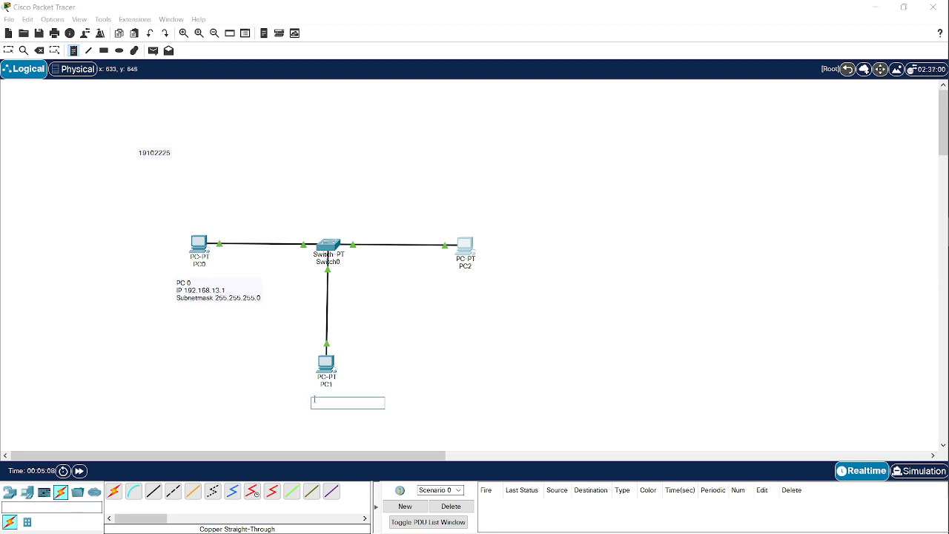
type("PC 1")
key("Return")
type("IP 192.168.13.2")
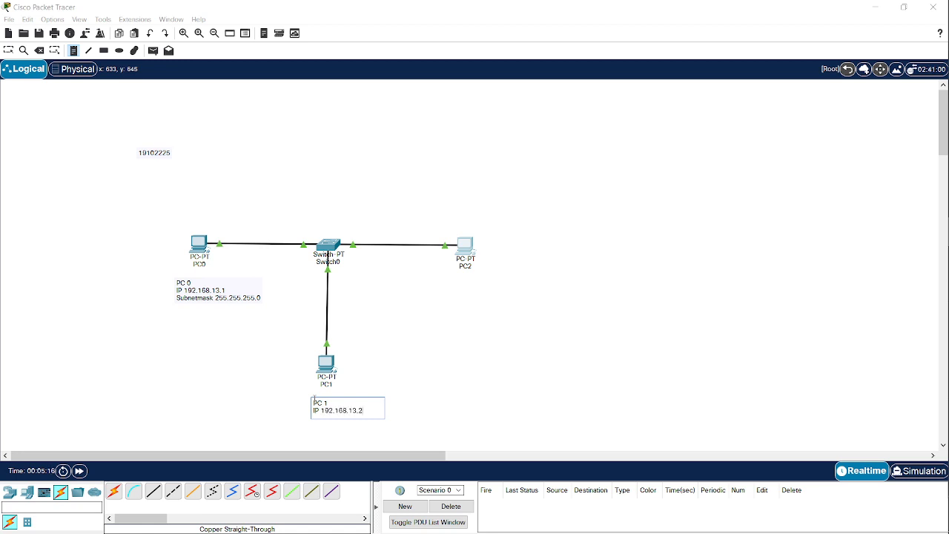
key("Return")
type("Subnetmask 255.255.25")
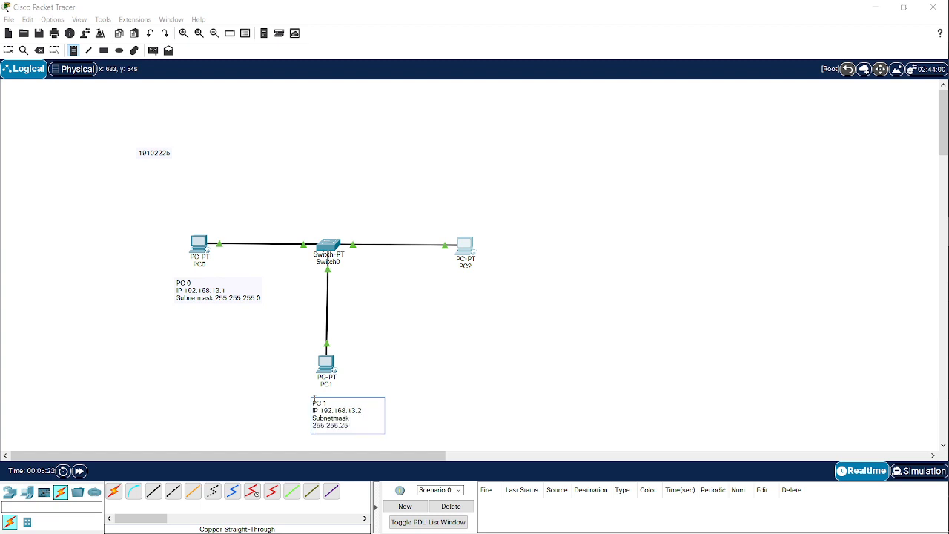
type("5.0")
- Add a note under PC2 reading 'PC 2', IP 192.168.13.3, Subnetmask 255.255.255.0
left_click(434, 274)
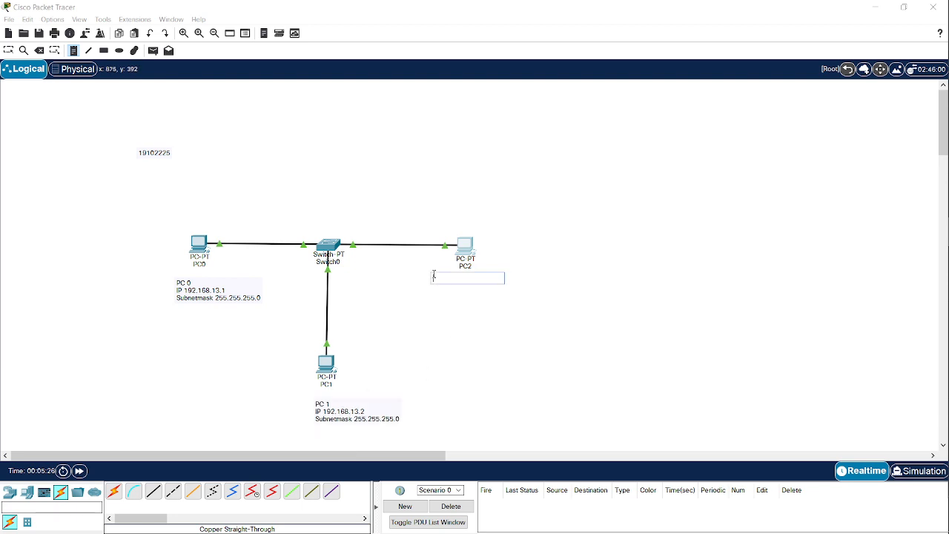
type("PC 2")
key("Return")
type("IP 192.168")
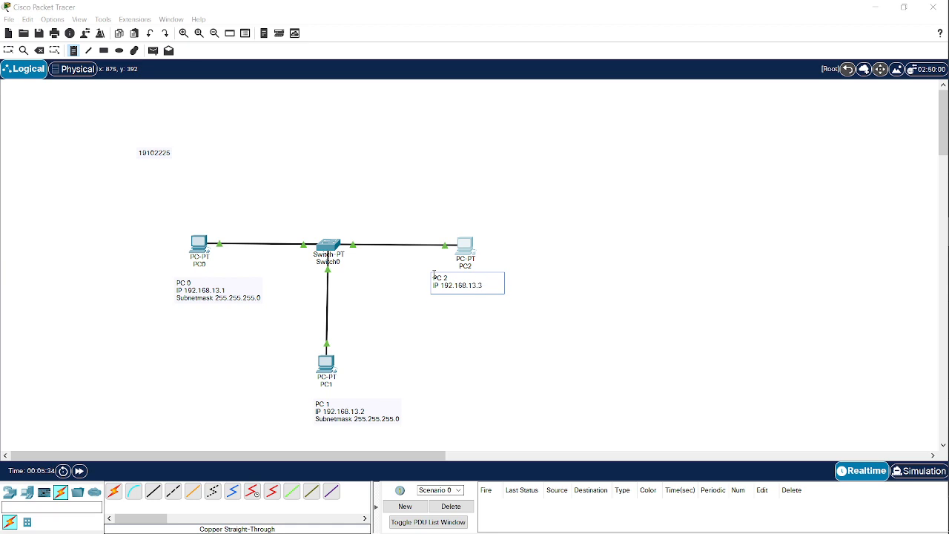
type(".13.3")
key("Return")
type("Subnetmask 255.255.255.0")
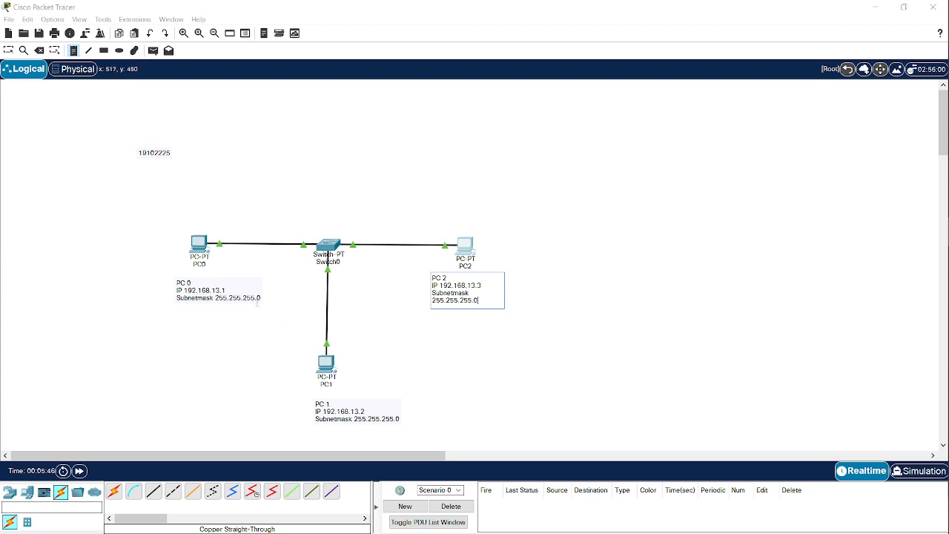
left_click(257, 304)
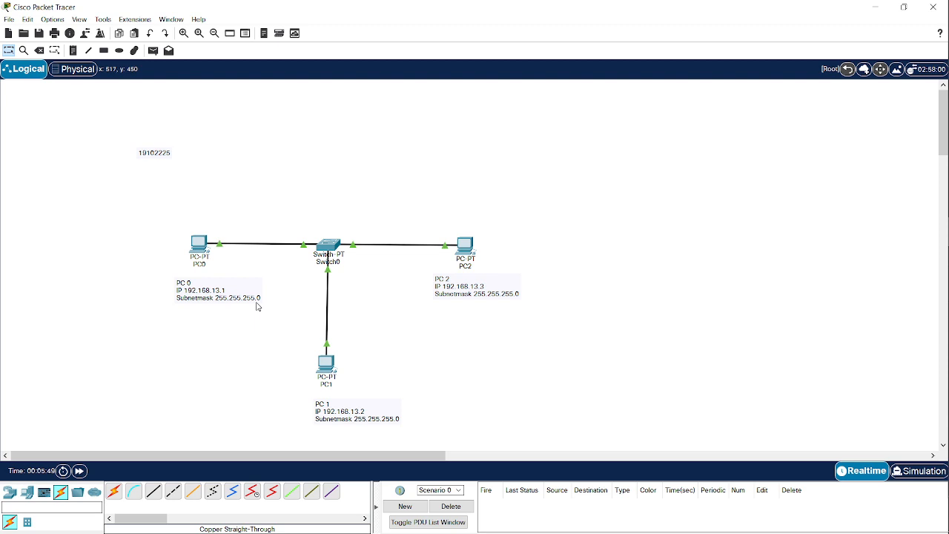
- Set PC0's IP Configuration to 192.168.13.1 with the auto-filled mask 255.255.255.0
left_click(202, 247)
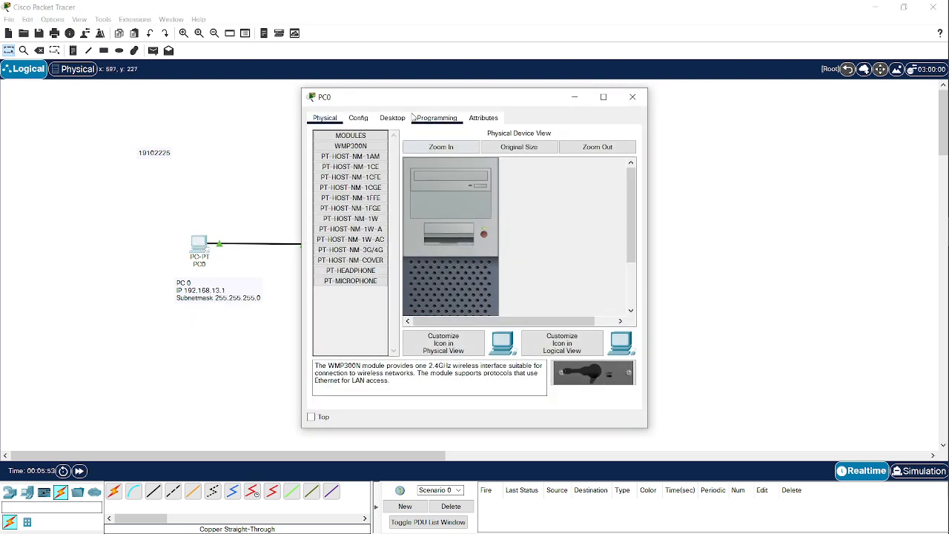
left_click(396, 120)
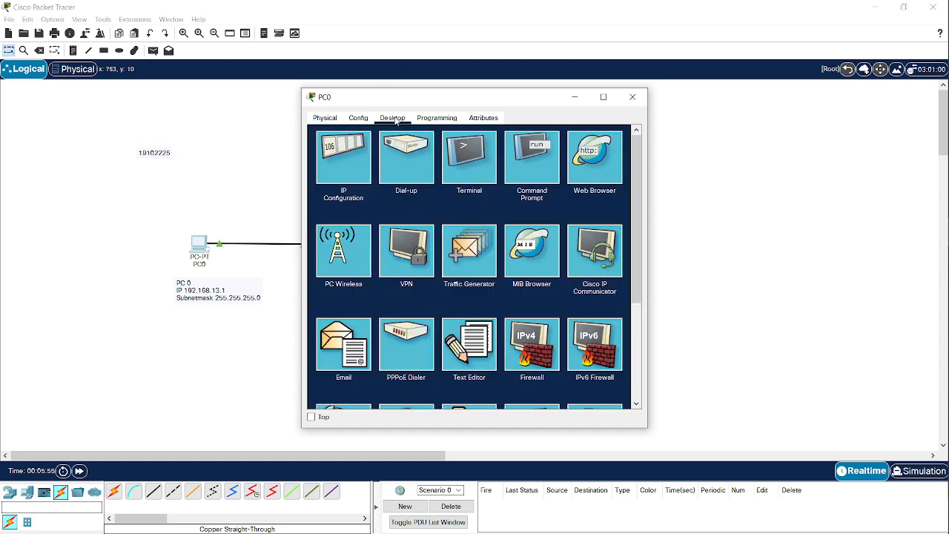
left_click(356, 153)
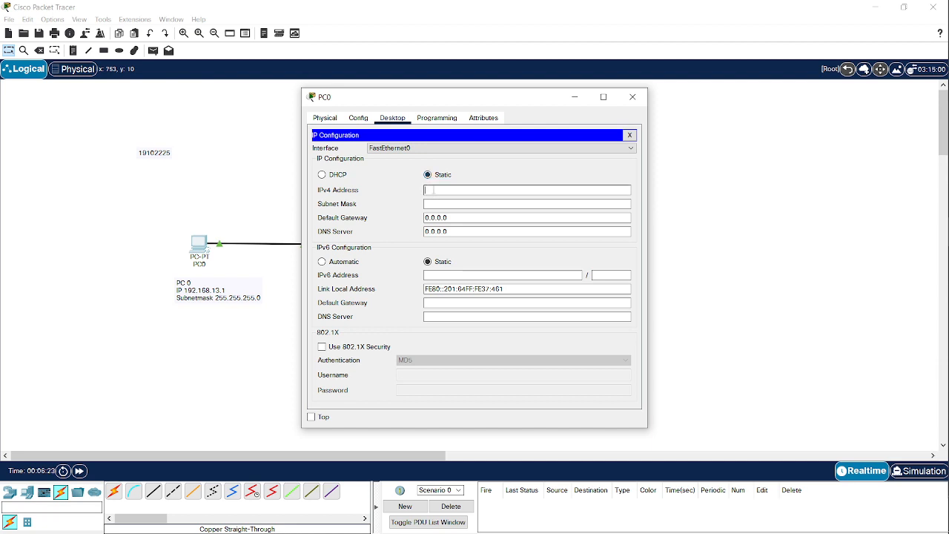
type("192.168.13.1")
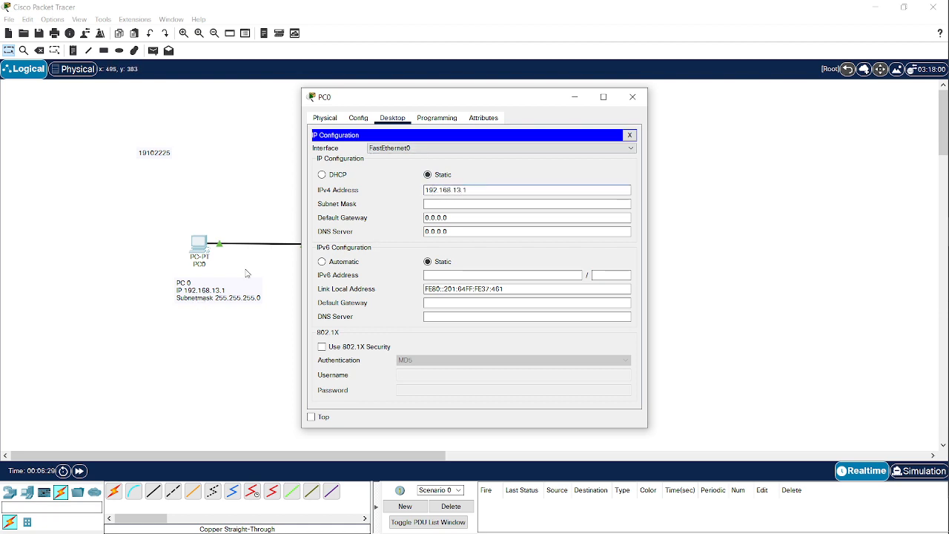
left_click(467, 203)
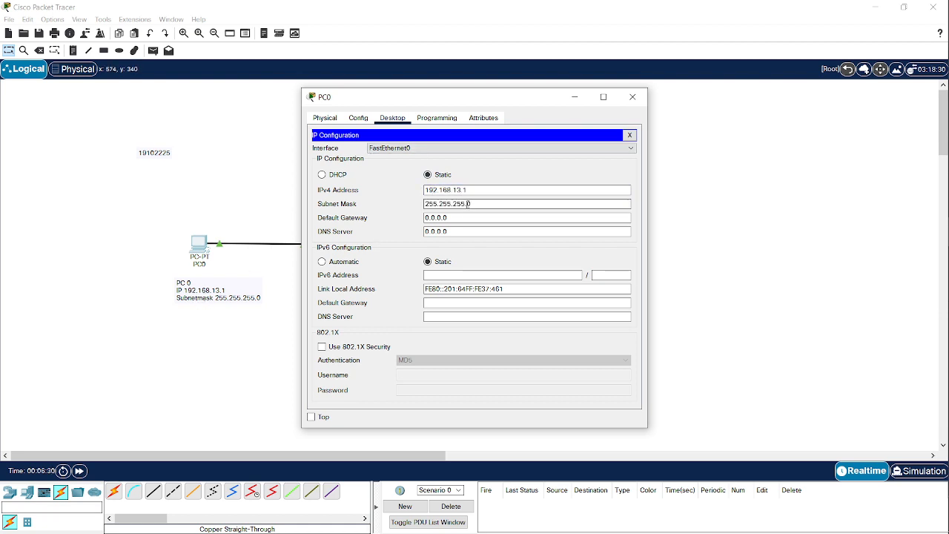
left_click(634, 97)
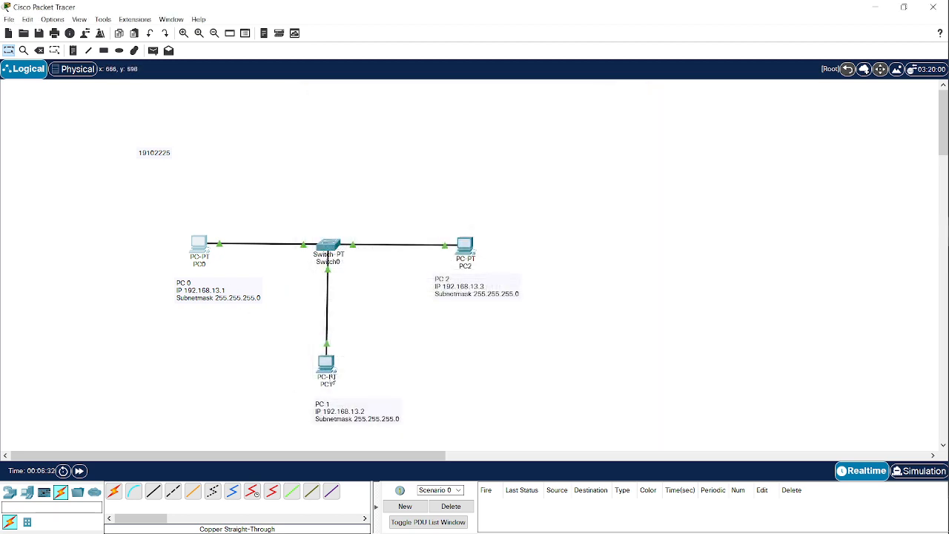
- Set PC1's IP Configuration to 192.168.13.2 with mask 255.255.255.0
left_click(325, 364)
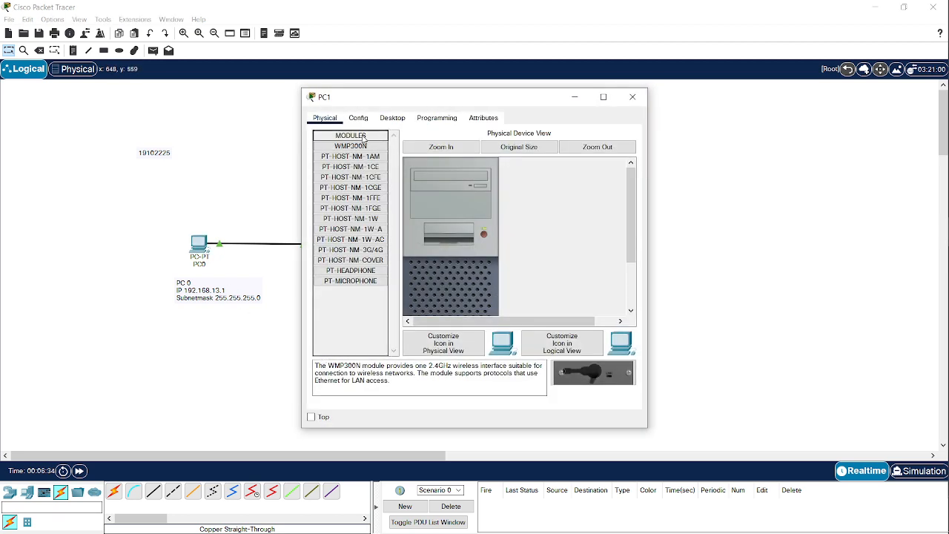
left_click(393, 118)
left_click(344, 158)
left_click(442, 189)
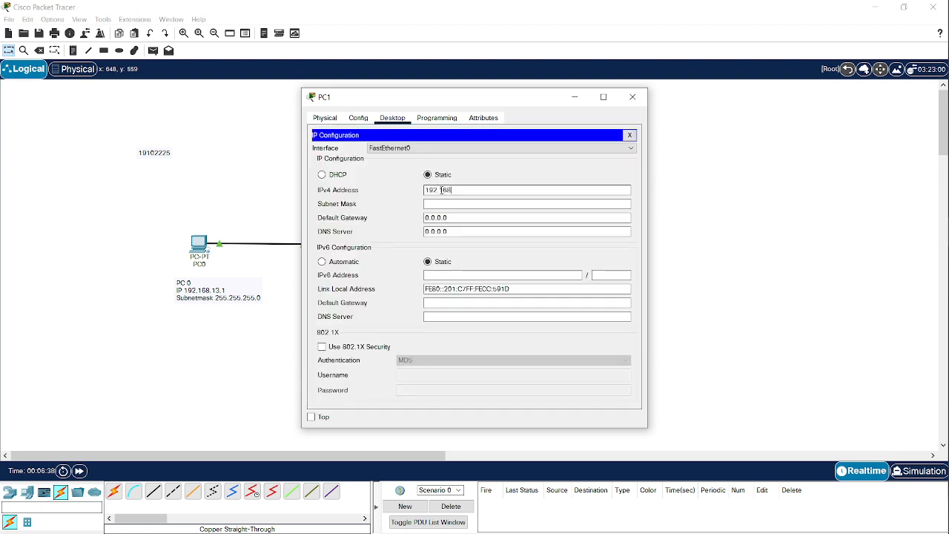
type("192.168.13.2")
left_click(444, 203)
left_click(632, 96)
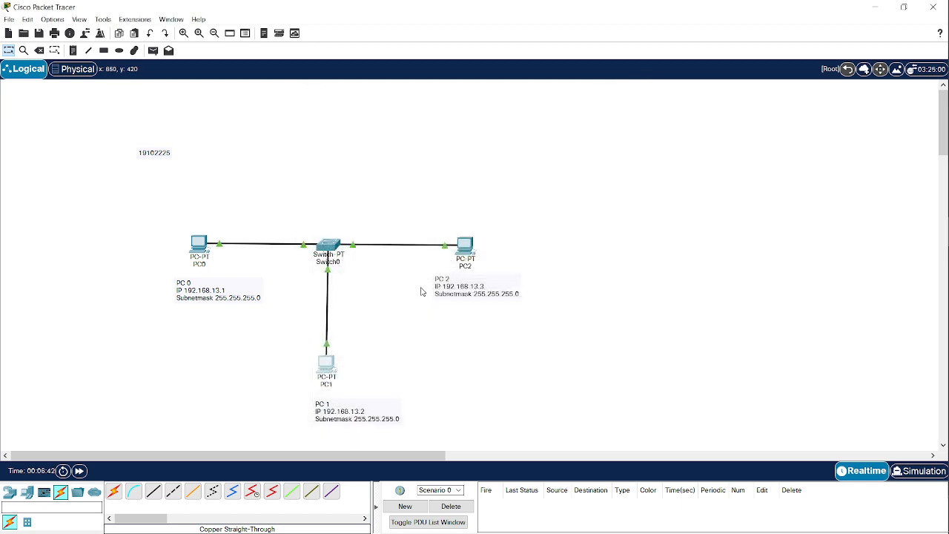
- Set PC2's IP Configuration to 192.168.13.3 with mask 255.255.255.0
left_click(465, 246)
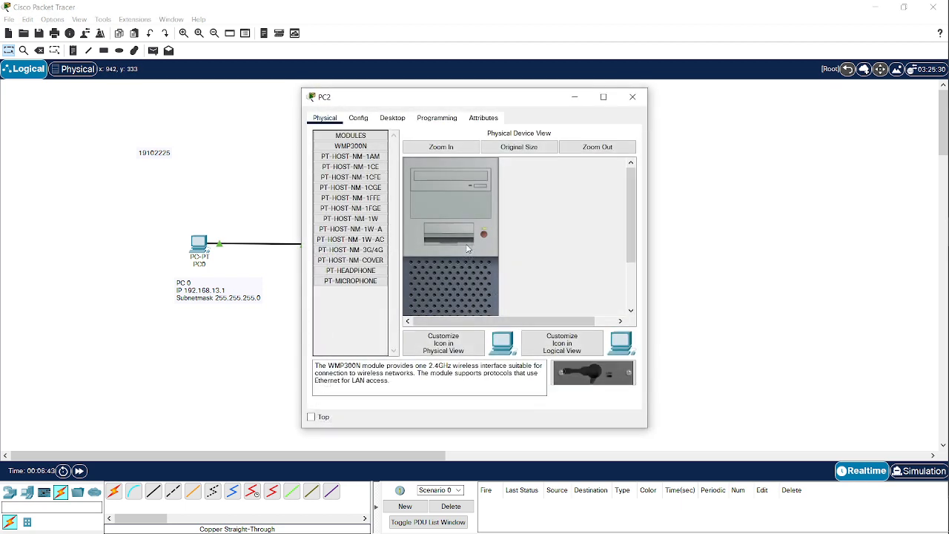
left_click(393, 117)
left_click(419, 159)
left_click(442, 186)
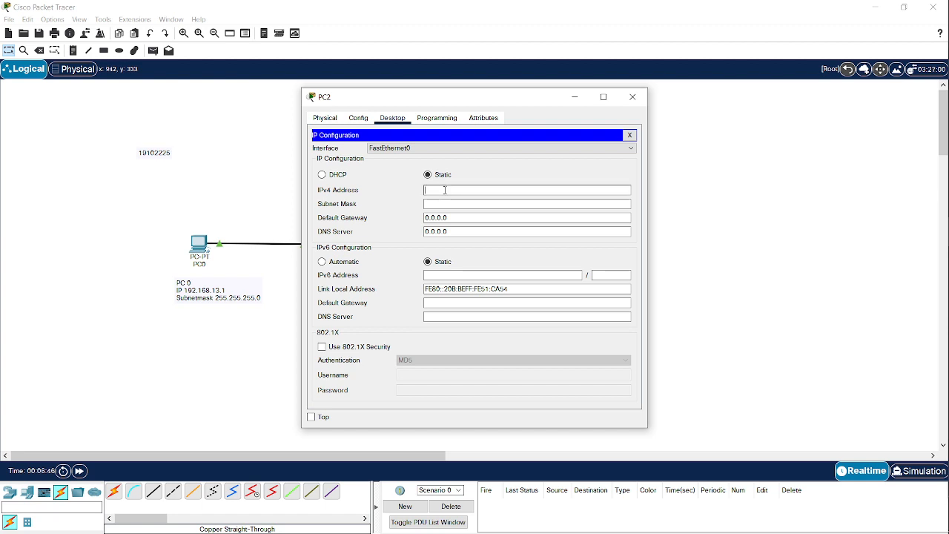
type("192.168.13.3")
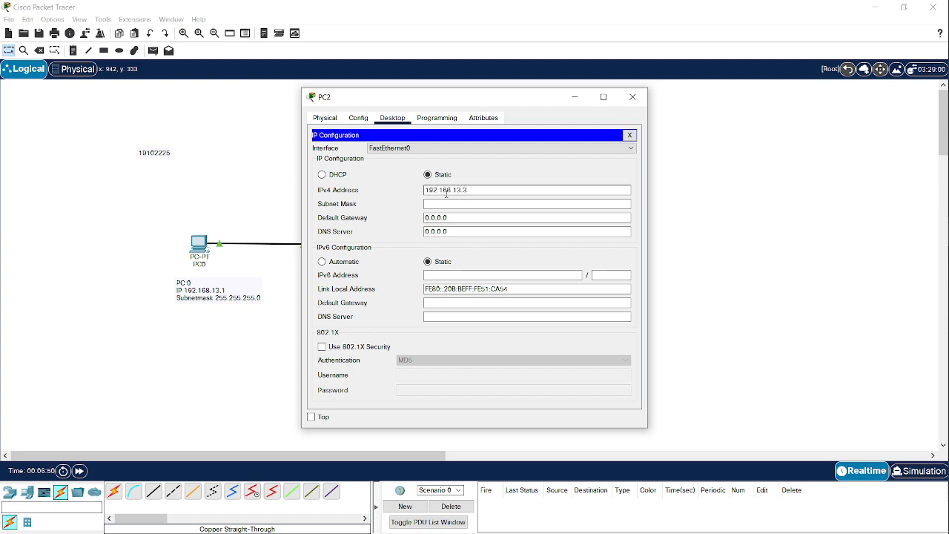
left_click(448, 203)
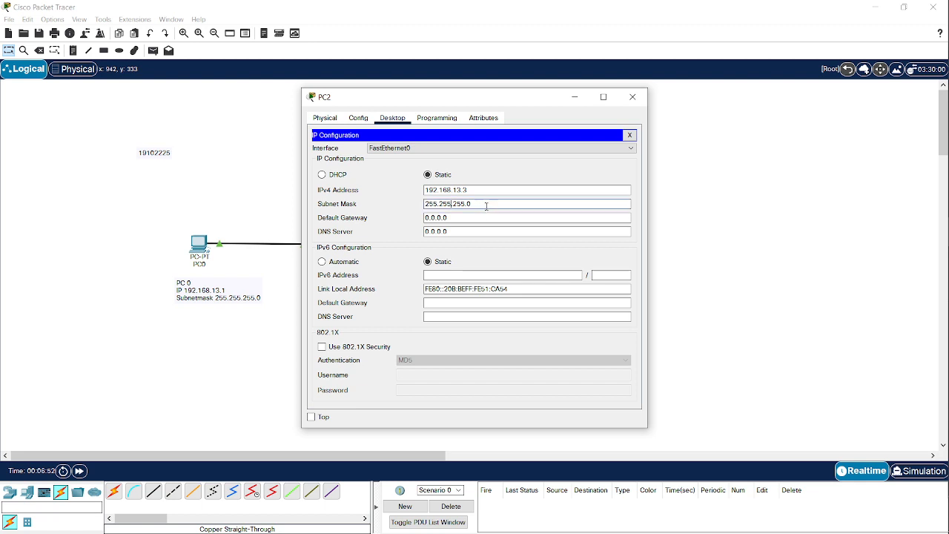
left_click(630, 96)
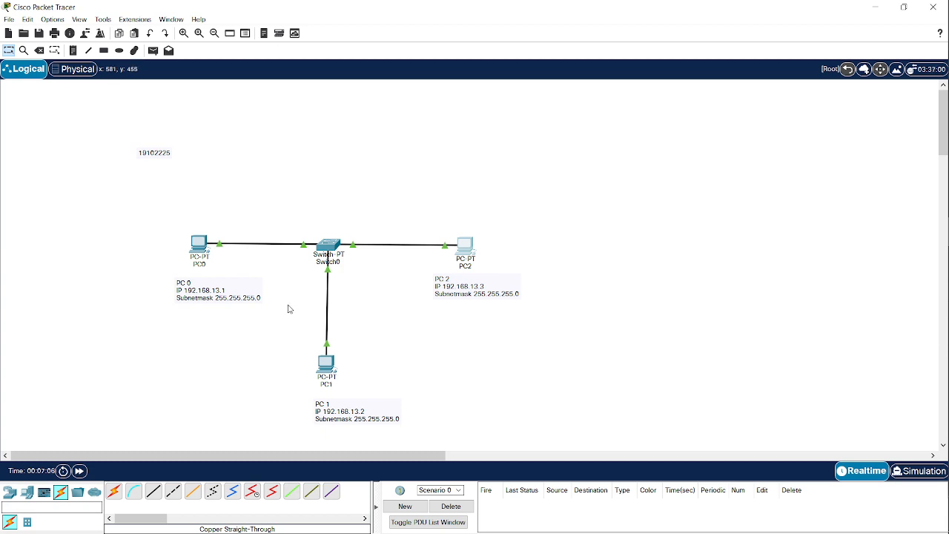
- From PC0's Command Prompt, ping 192.168.13.2
left_click(200, 245)
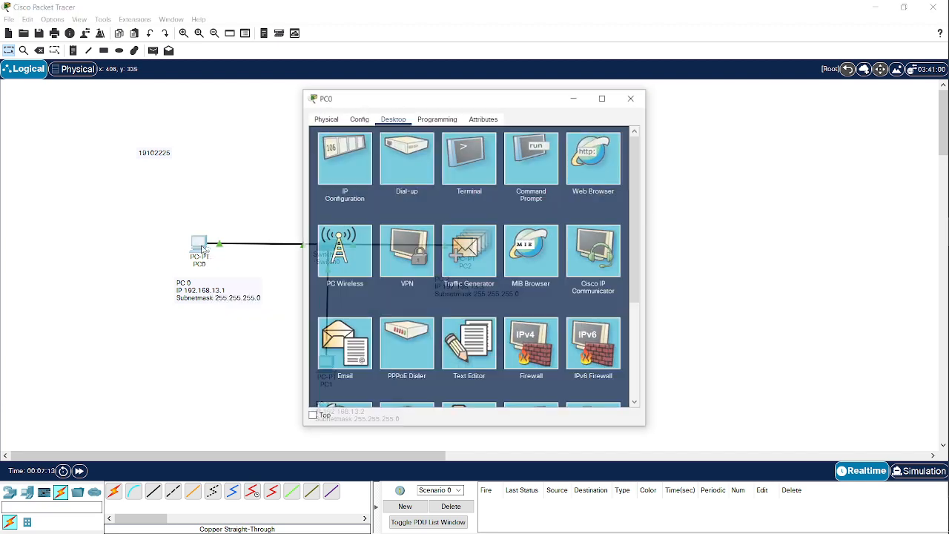
left_click(531, 158)
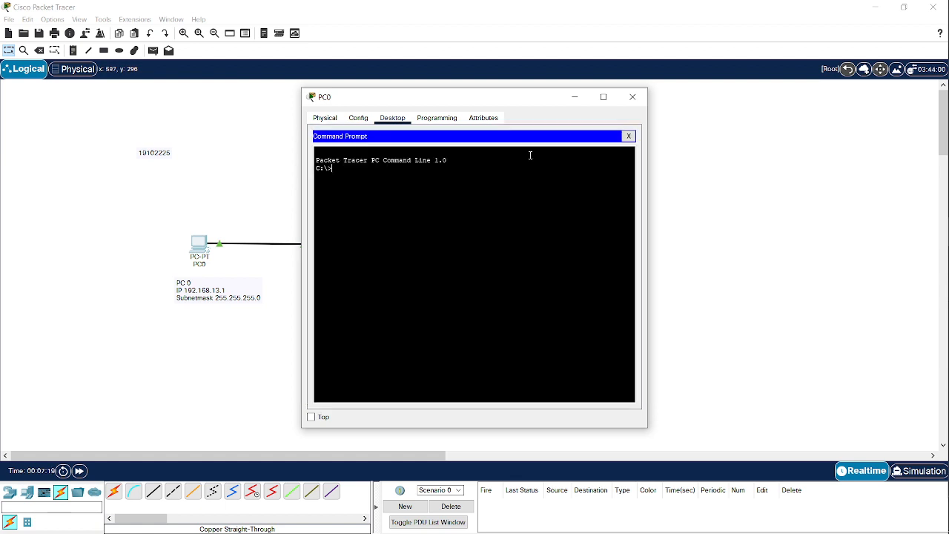
left_click_drag(433, 104, 633, 120)
type("pi")
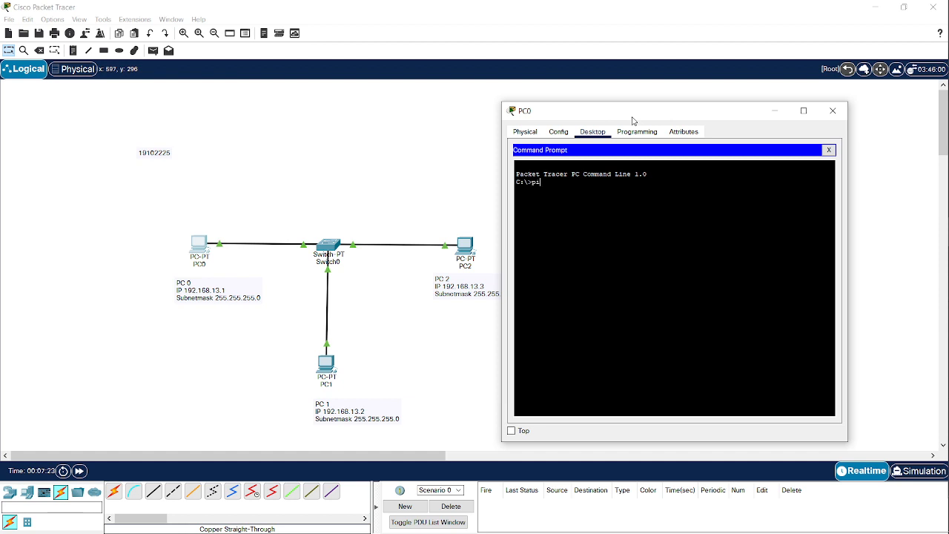
type("ng 192.")
type("168.13.2")
key("Return")
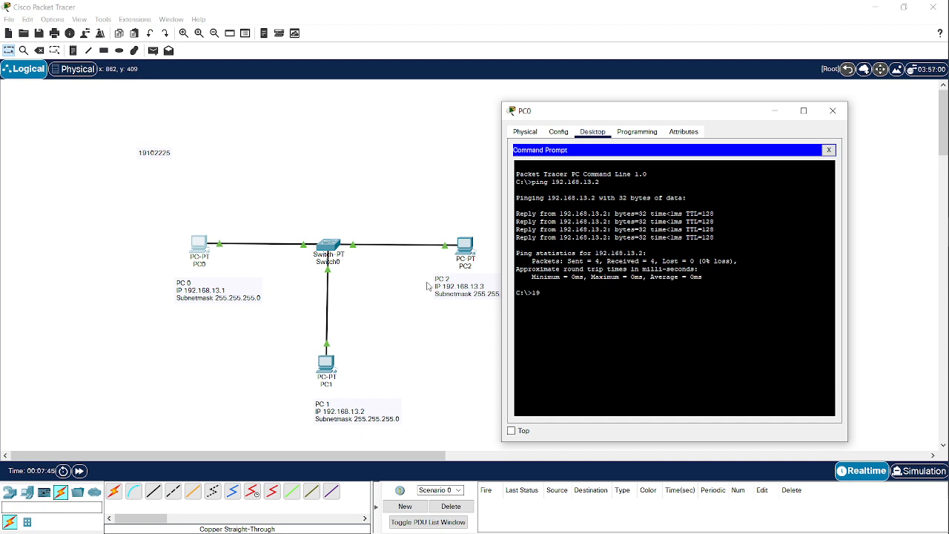
- Ping 192.168.13.3 from PC0, then close PC0's window
type("ping 192.168.13.3")
key("Return")
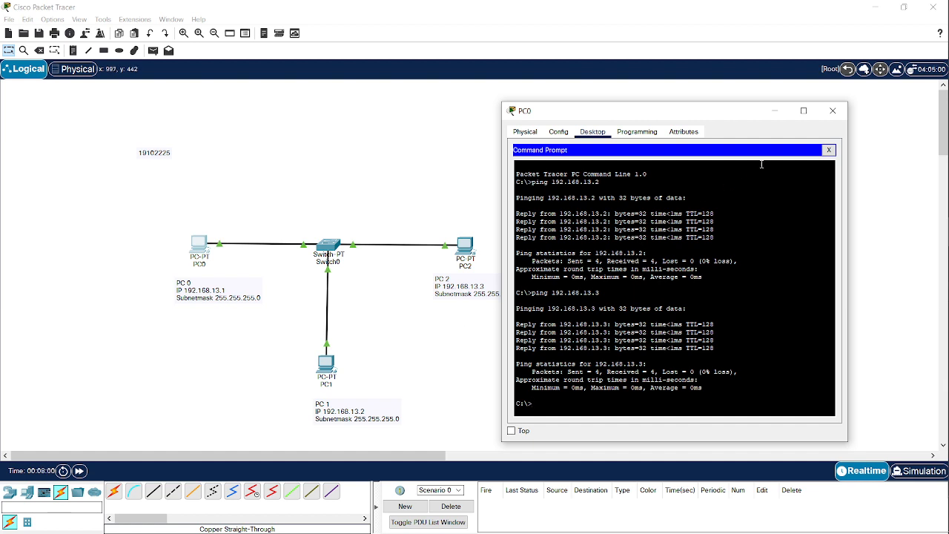
left_click(833, 111)
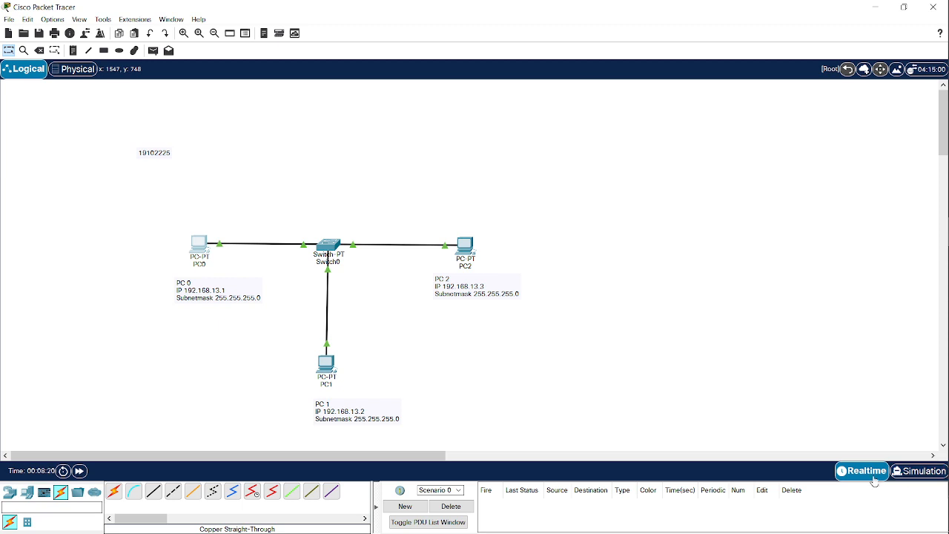
- In simulation mode, send a simple ICMP packet from PC0 to PC1 via Switch0, then return to realtime
left_click(909, 479)
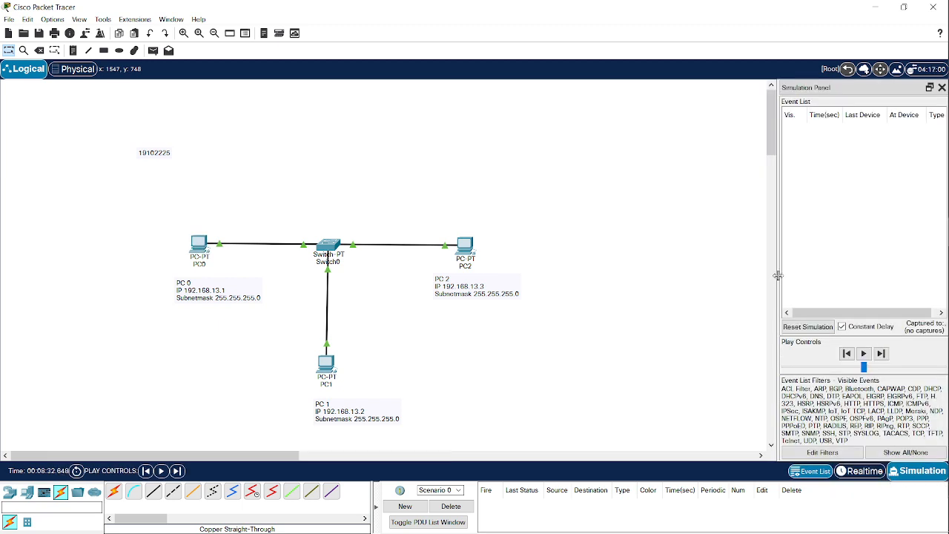
left_click_drag(777, 276, 641, 271)
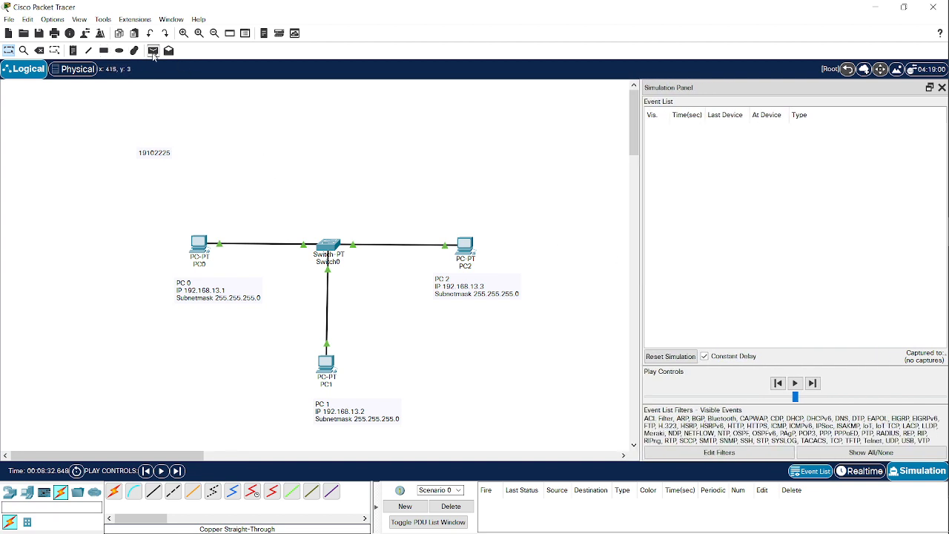
left_click(153, 51)
mouse_move(206, 255)
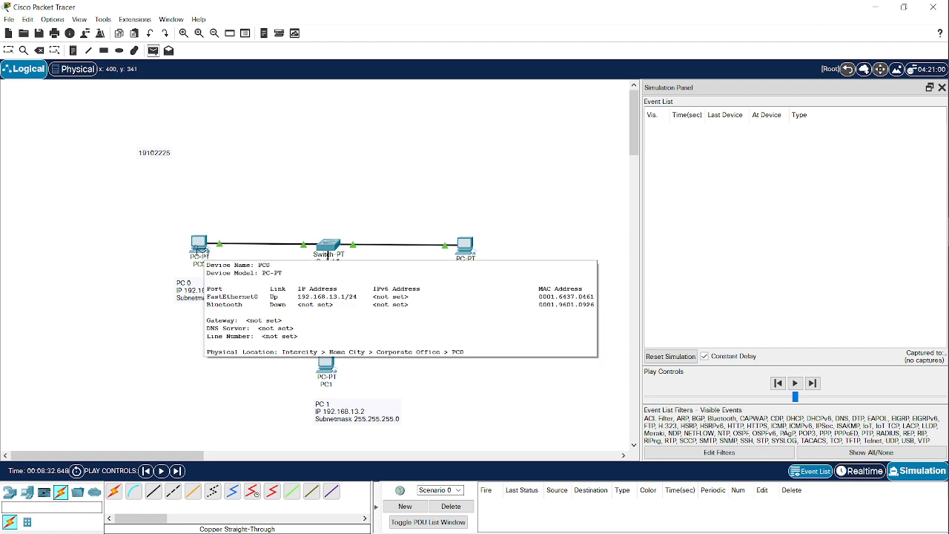
left_click(326, 365)
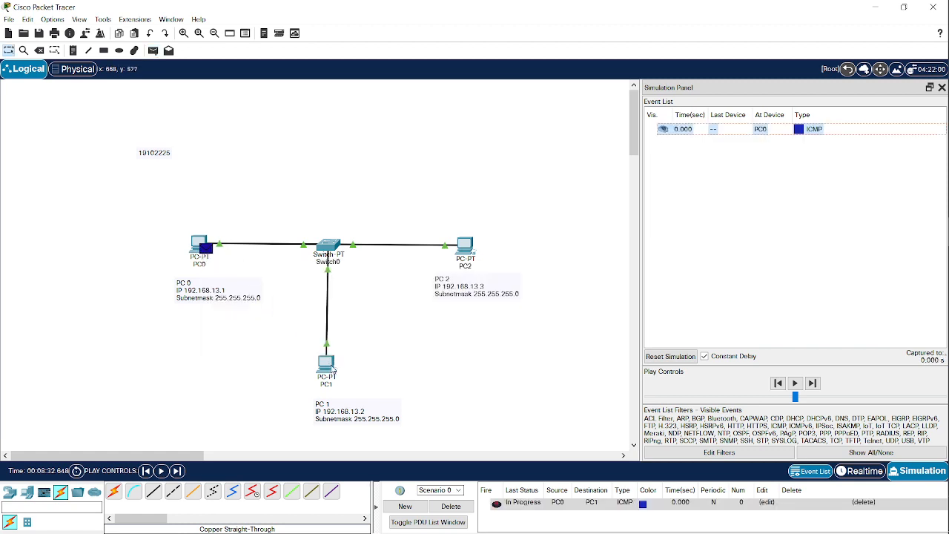
left_click(796, 383)
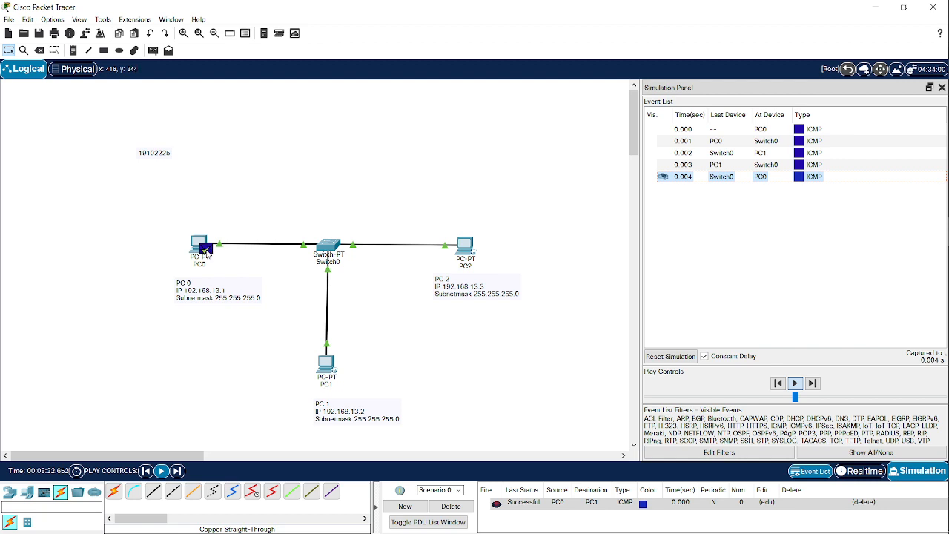
left_click(867, 472)
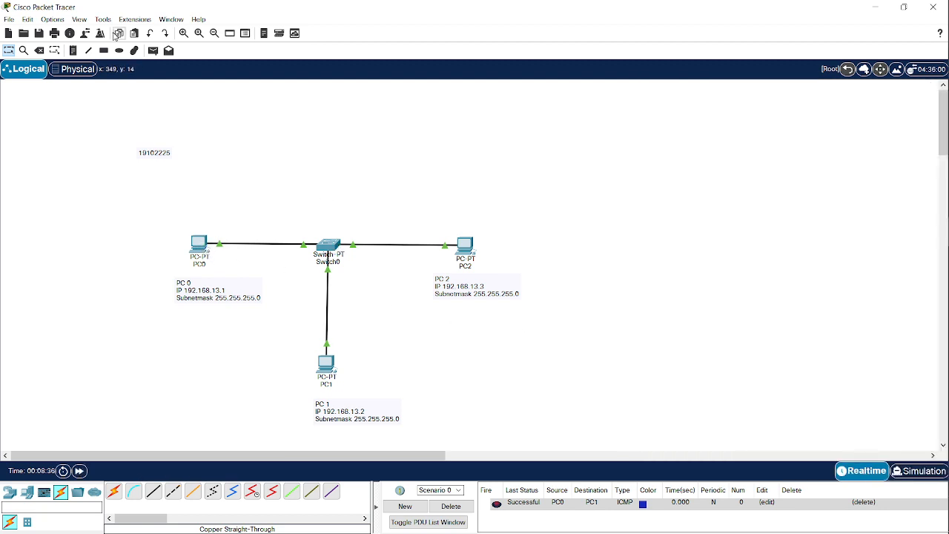
- Send a simple ICMP packet from PC2 to PC1
left_click(154, 51)
left_click(467, 246)
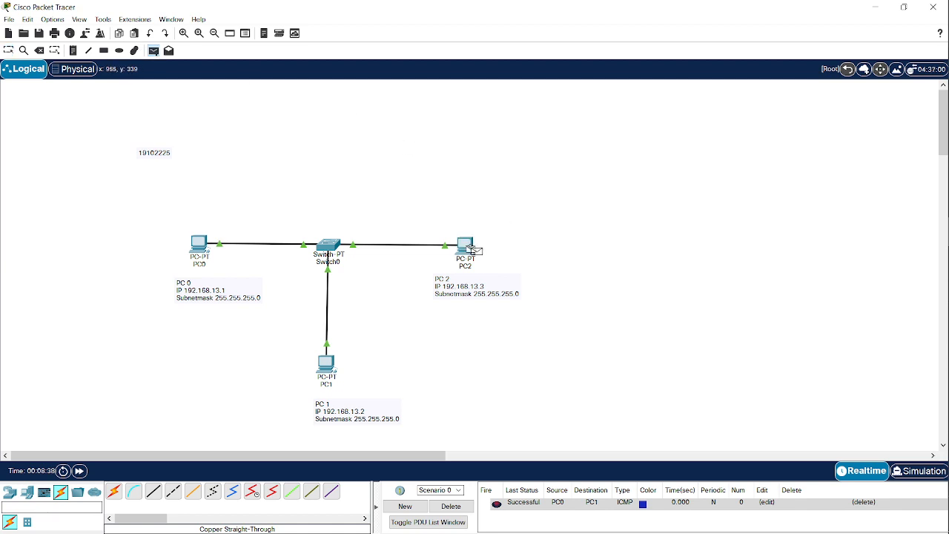
left_click(331, 364)
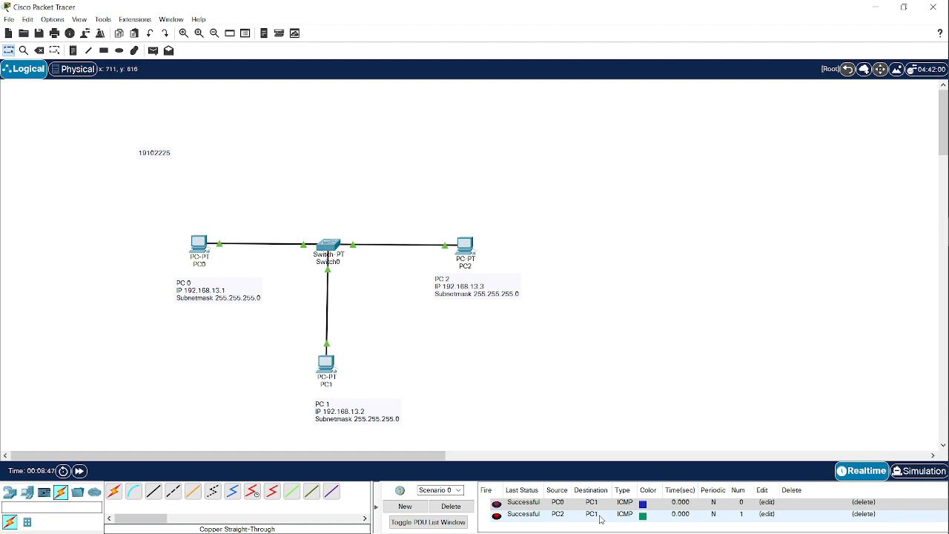
- Clear the PDU list and send a simple ICMP packet from PC2 to PC0
left_click(450, 508)
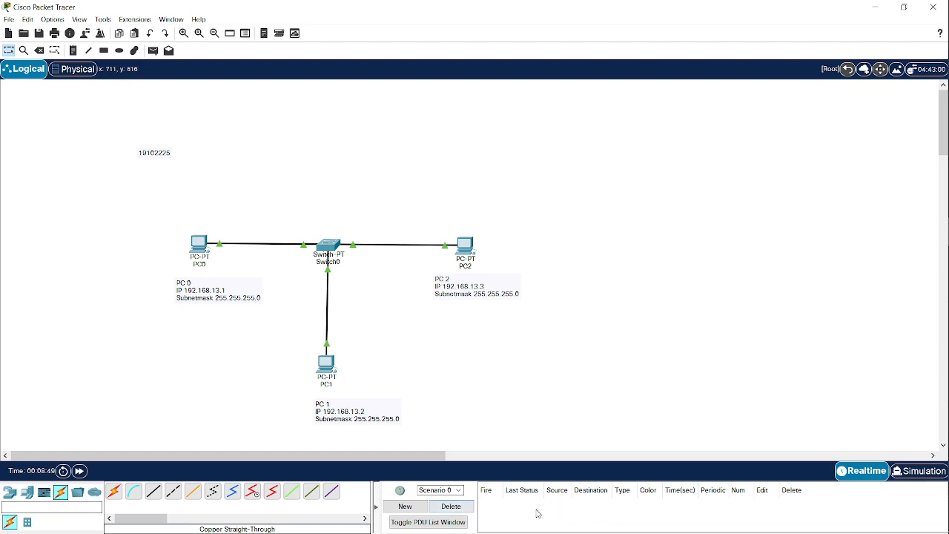
left_click(153, 50)
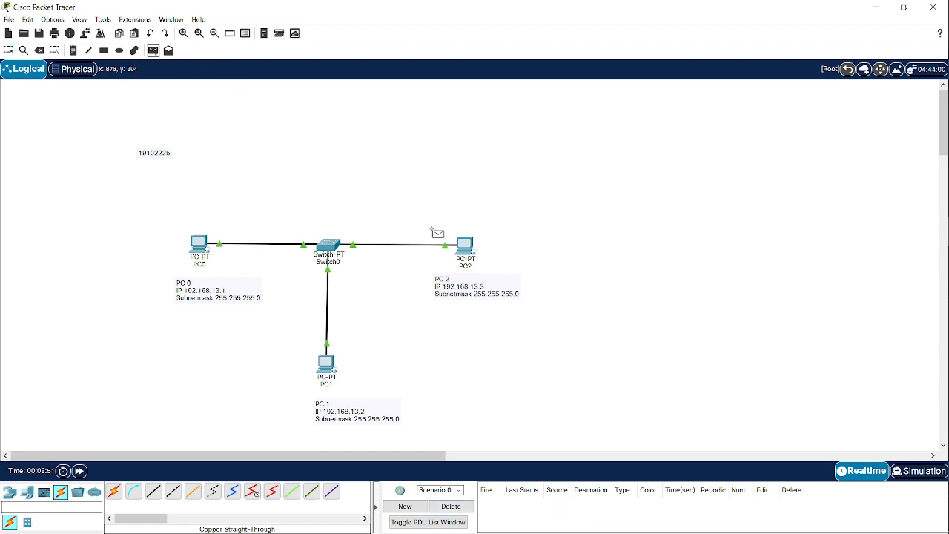
left_click(468, 252)
left_click(200, 246)
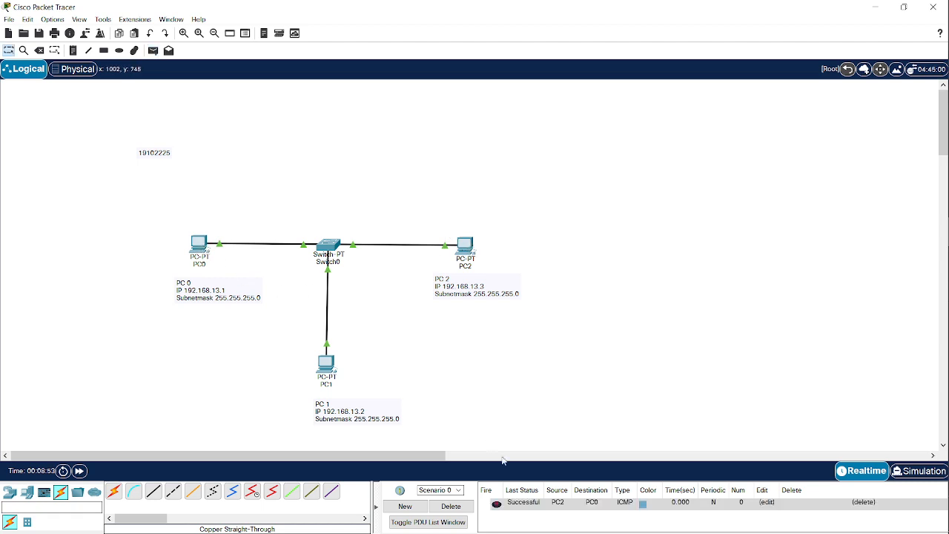